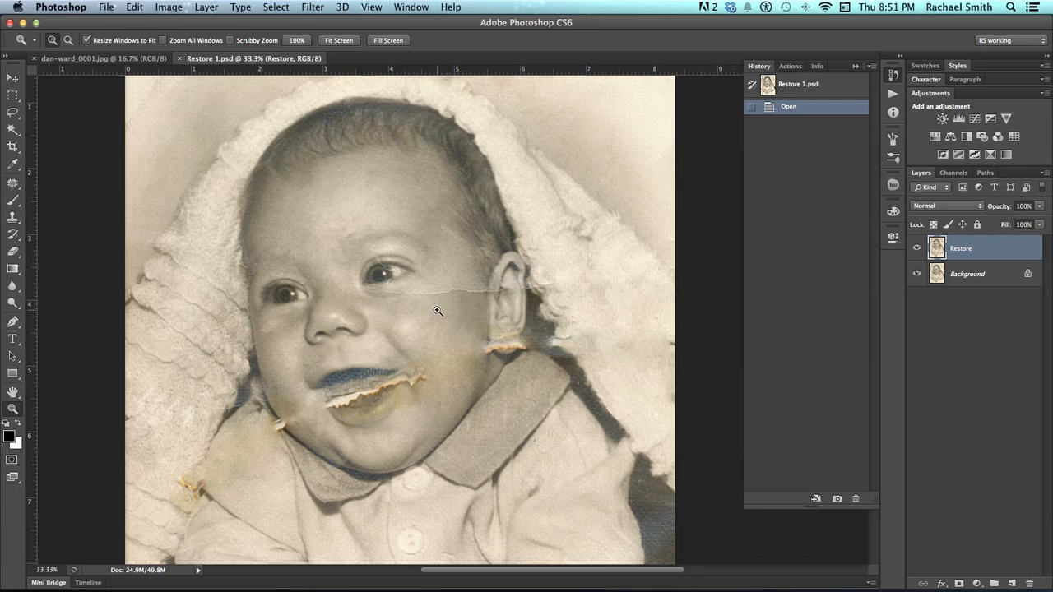
# - Patch the crease running from beneath the eye across the cheek and ear to the blanket, using clean nearby texture
pyautogui.moveTo(443, 303); pyautogui.dragTo(405, 299)
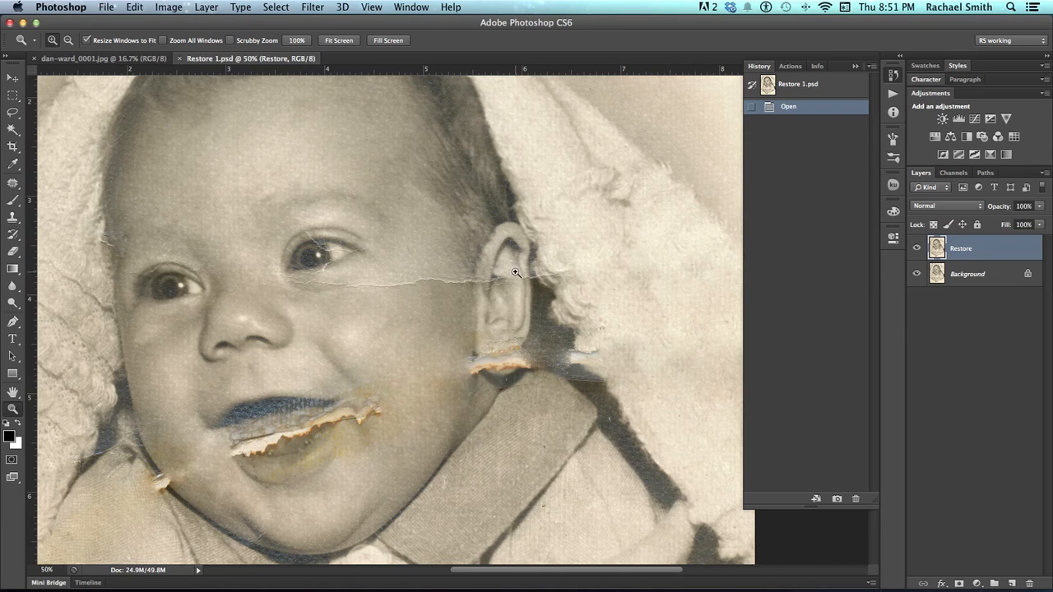
pyautogui.click(13, 182)
pyautogui.moveTo(363, 277)
pyautogui.mouseDown()
pyautogui.moveTo(309, 277)
pyautogui.moveTo(357, 285)
pyautogui.moveTo(363, 305)
pyautogui.moveTo(423, 293)
pyautogui.moveTo(421, 278)
pyautogui.moveTo(459, 286)
pyautogui.moveTo(493, 275)
pyautogui.moveTo(515, 294)
pyautogui.moveTo(508, 277)
pyautogui.moveTo(454, 322)
pyautogui.mouseUp()
pyautogui.moveTo(469, 275)
pyautogui.mouseDown()
pyautogui.moveTo(418, 286)
pyautogui.moveTo(474, 293)
pyautogui.moveTo(463, 271)
pyautogui.moveTo(440, 301)
pyautogui.moveTo(525, 263)
pyautogui.moveTo(535, 286)
pyautogui.moveTo(566, 279)
pyautogui.mouseUp()
pyautogui.moveTo(541, 272); pyautogui.dragTo(610, 275)
pyautogui.moveTo(545, 367)
pyautogui.mouseDown()
pyautogui.moveTo(492, 300)
pyautogui.moveTo(456, 280)
pyautogui.mouseUp()
# - Patch the remaining crease mark beside the outer corner of the eye and deselect
pyautogui.scroll(5, 455, 279)
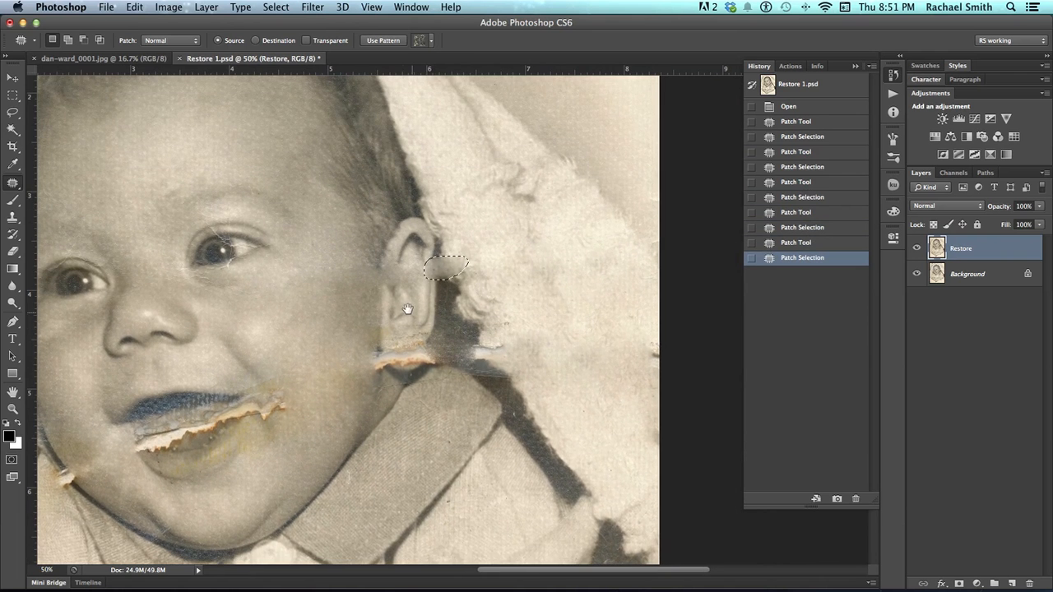
pyautogui.hscroll(-3, 435, 326)
pyautogui.scroll(2, 435, 326)
pyautogui.moveTo(263, 235)
pyautogui.mouseDown()
pyautogui.moveTo(272, 261)
pyautogui.moveTo(266, 243)
pyautogui.moveTo(298, 241)
pyautogui.mouseUp()
pyautogui.hotkey('ctrl', 'd')
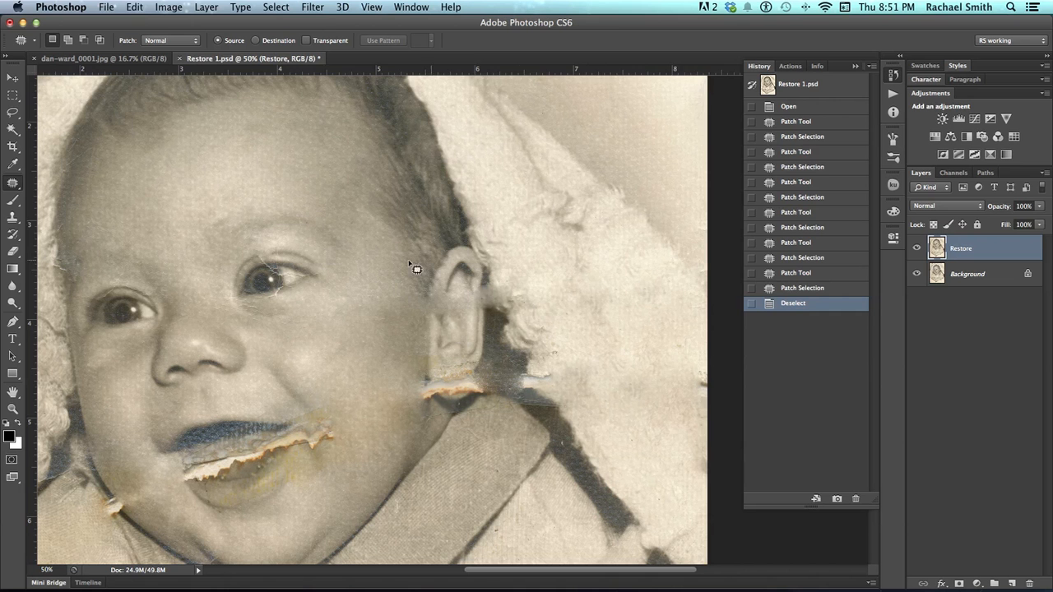
# - Patch the marks on the baby's face around the cheek beside the nose, clearing the selection after each patch
pyautogui.moveTo(344, 336); pyautogui.dragTo(388, 294)
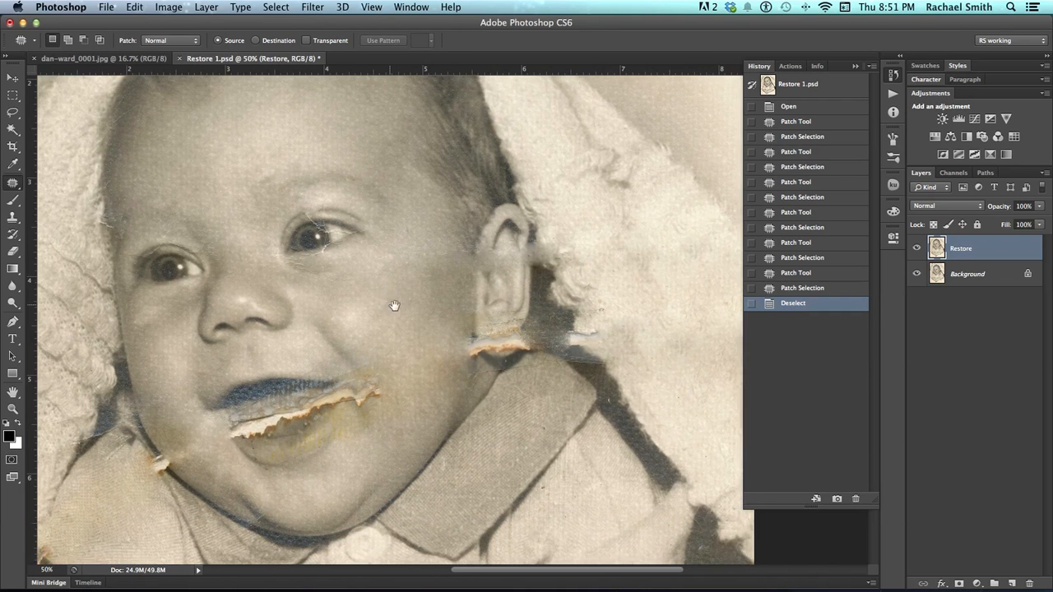
pyautogui.hscroll(-2, 392, 306)
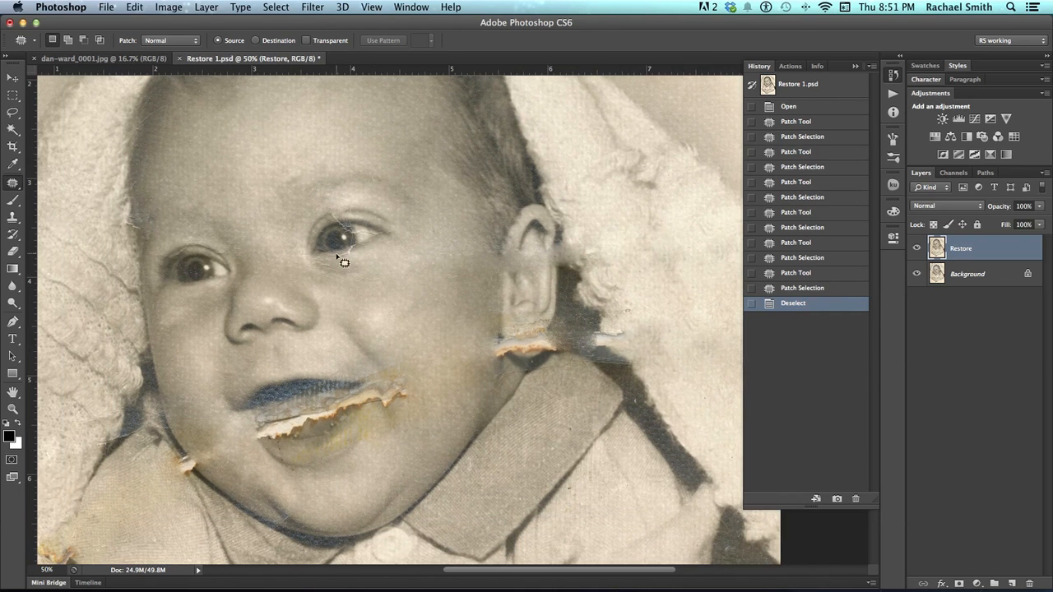
pyautogui.moveTo(375, 274); pyautogui.dragTo(381, 217)
pyautogui.moveTo(402, 313)
pyautogui.mouseDown()
pyautogui.moveTo(372, 240)
pyautogui.moveTo(446, 203)
pyautogui.mouseUp()
pyautogui.moveTo(192, 330)
pyautogui.mouseDown()
pyautogui.moveTo(217, 357)
pyautogui.moveTo(215, 331)
pyautogui.moveTo(231, 384)
pyautogui.mouseUp()
pyautogui.hotkey('ctrl', 'd')
pyautogui.moveTo(198, 331)
pyautogui.mouseDown()
pyautogui.moveTo(271, 325)
pyautogui.moveTo(283, 440)
pyautogui.mouseUp()
pyautogui.moveTo(247, 351)
pyautogui.mouseDown()
pyautogui.moveTo(231, 354)
pyautogui.moveTo(249, 354)
pyautogui.mouseUp()
pyautogui.moveTo(237, 359); pyautogui.dragTo(192, 337)
pyautogui.hotkey('ctrl', 'd')
pyautogui.moveTo(422, 307)
pyautogui.mouseDown()
pyautogui.moveTo(277, 345)
pyautogui.moveTo(267, 369)
pyautogui.mouseUp()
pyautogui.moveTo(341, 340); pyautogui.dragTo(329, 369)
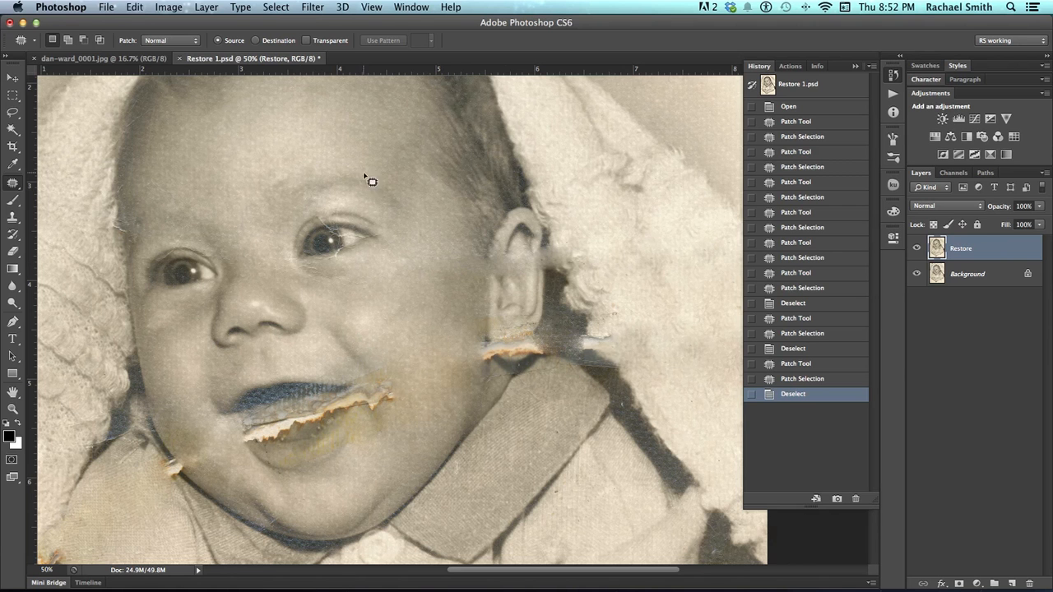
# - Review earlier patch states in the history and return to the latest Deselect state
pyautogui.click(789, 260)
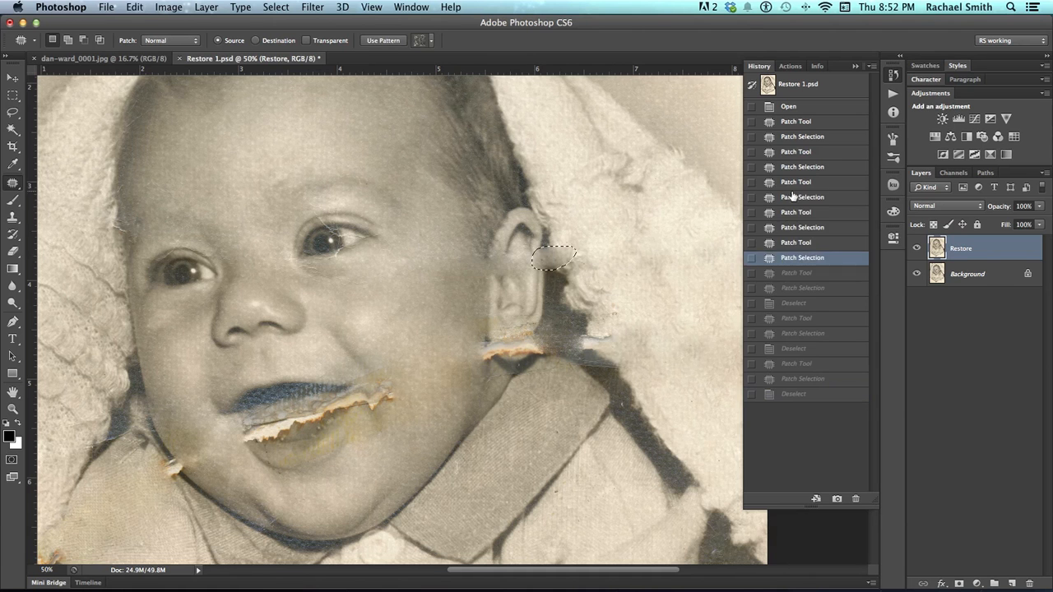
pyautogui.click(786, 182)
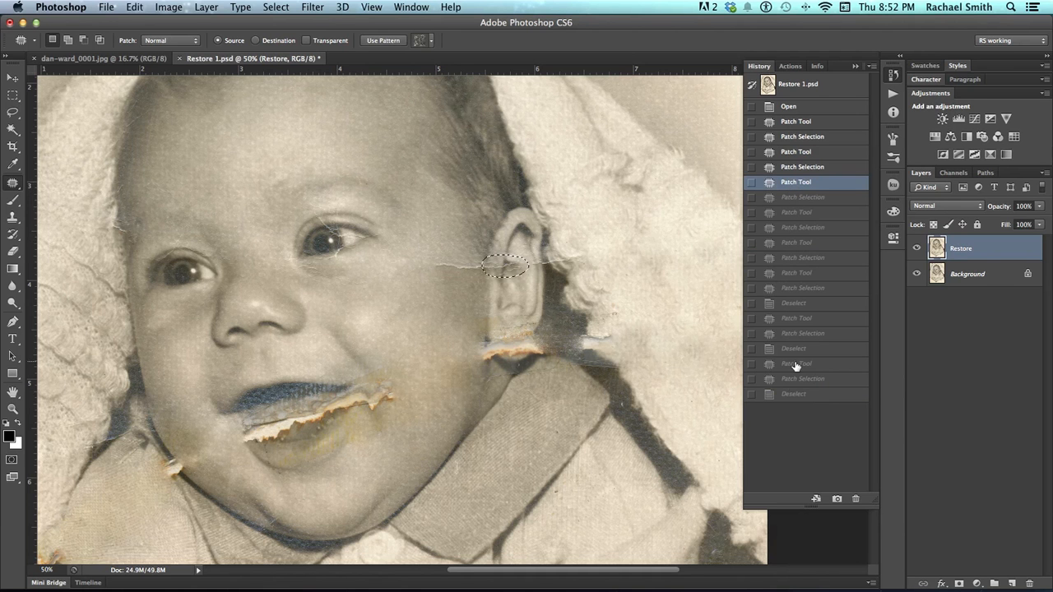
pyautogui.click(803, 399)
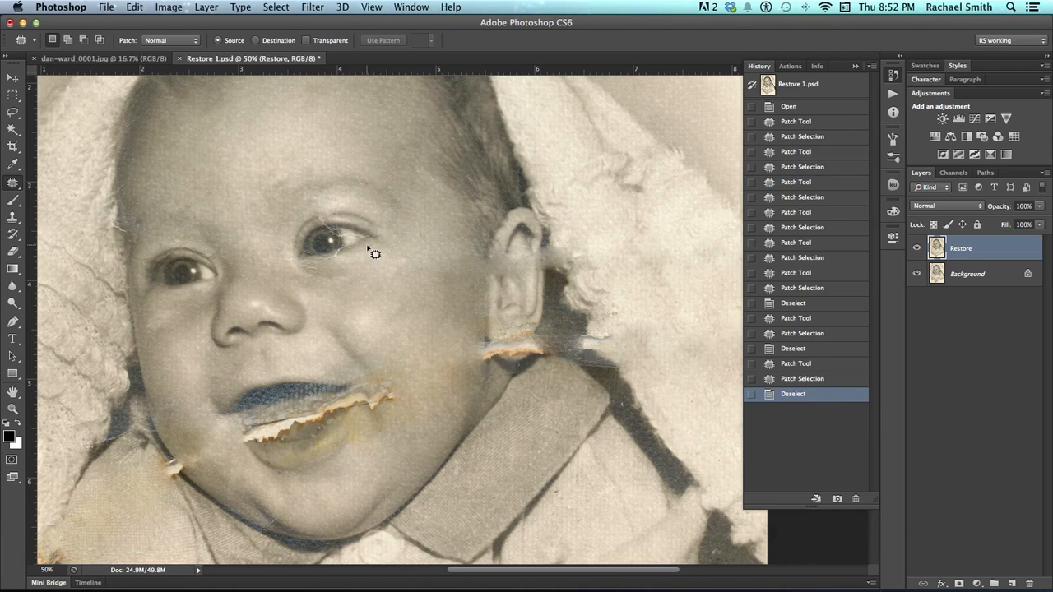
# - Activate the History Brush, set its source to the first Patch Selection state, and return to the latest Deselect state
pyautogui.click(12, 237)
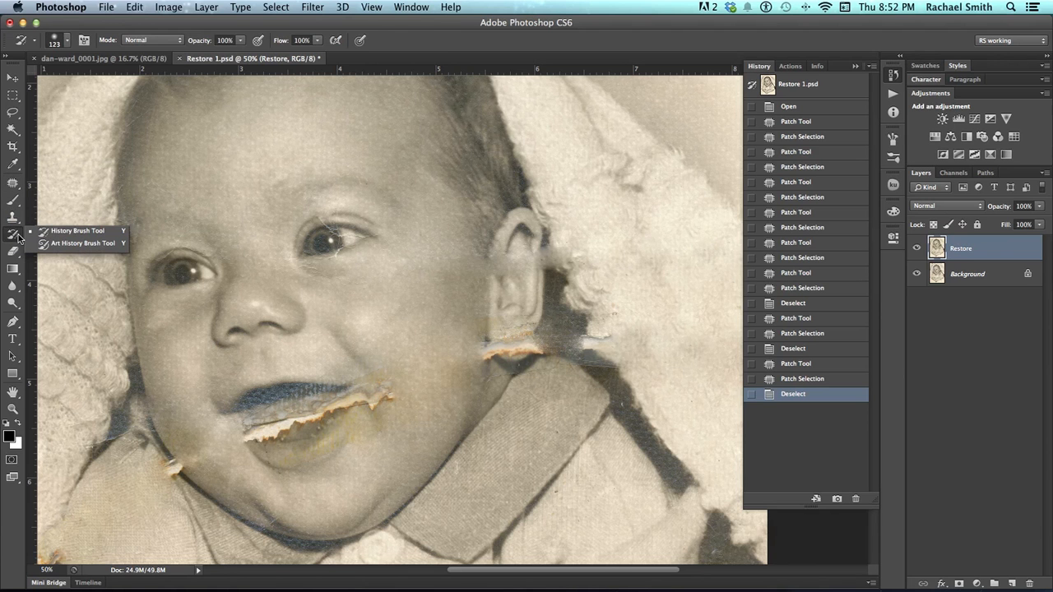
pyautogui.click(51, 232)
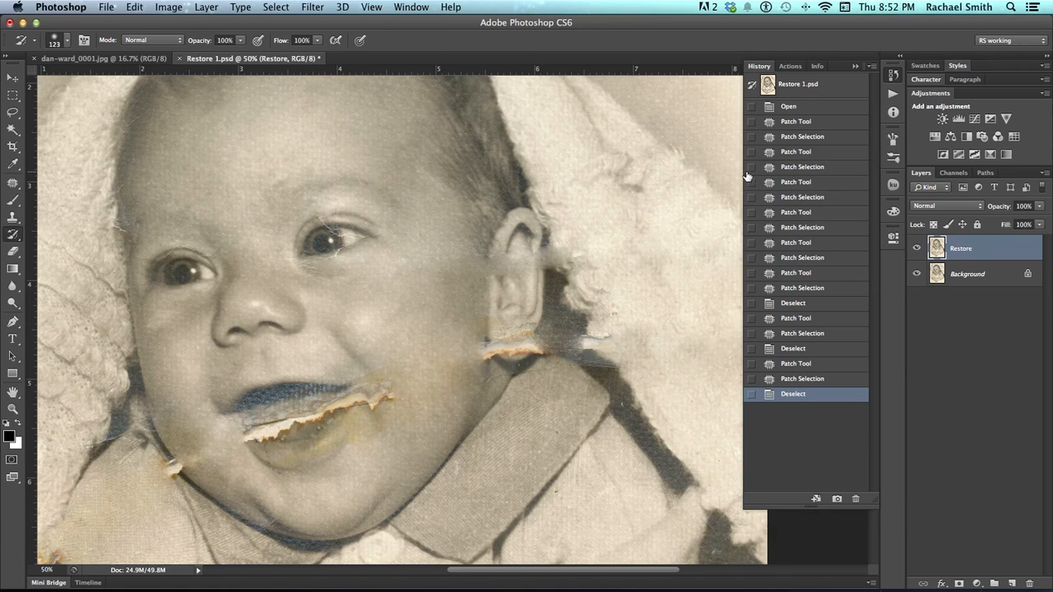
pyautogui.click(787, 212)
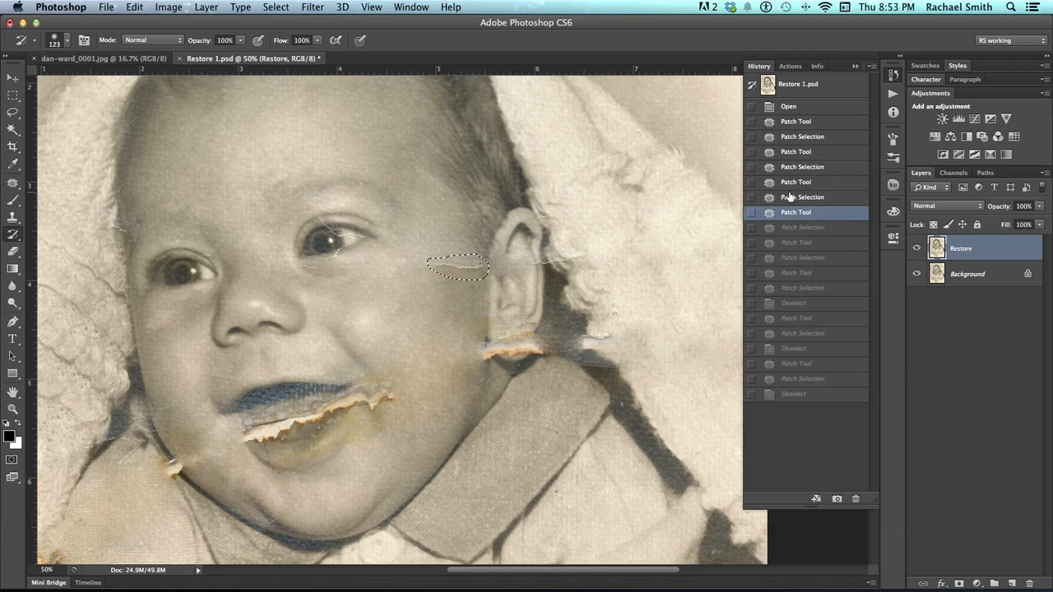
pyautogui.click(788, 197)
pyautogui.click(790, 168)
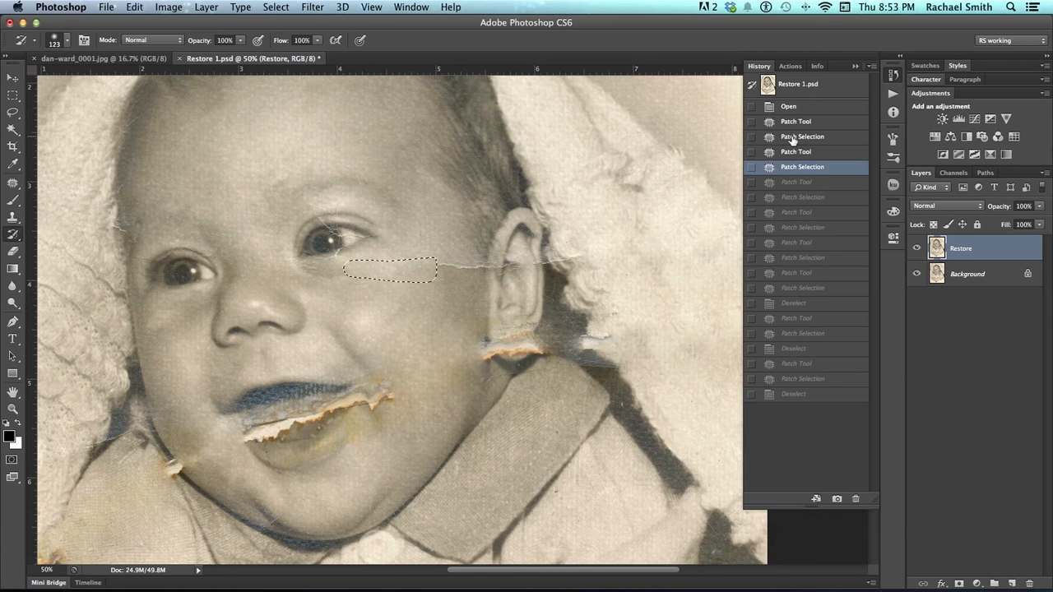
pyautogui.click(792, 138)
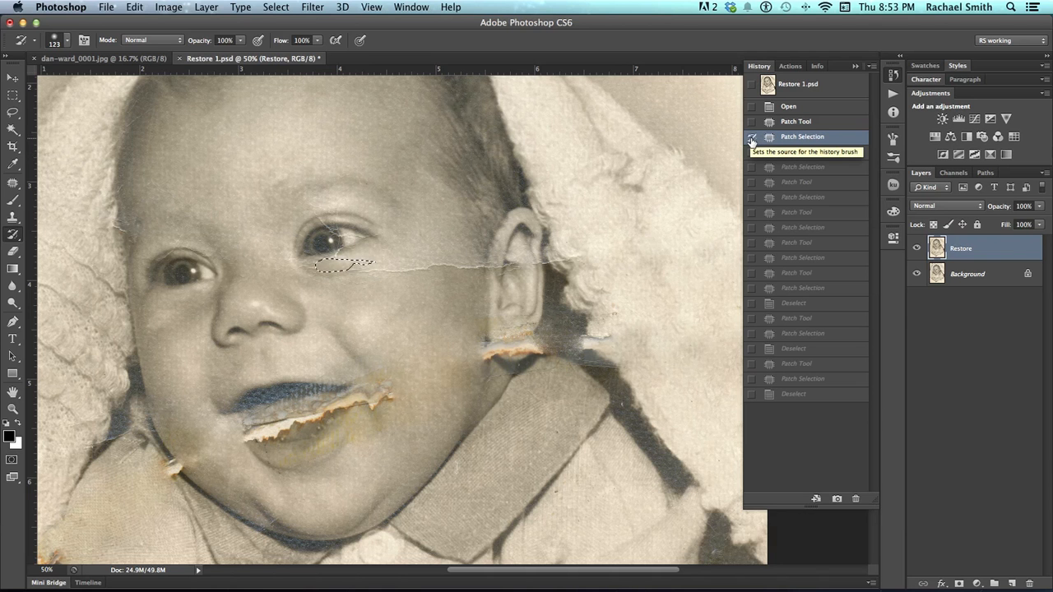
pyautogui.click(795, 395)
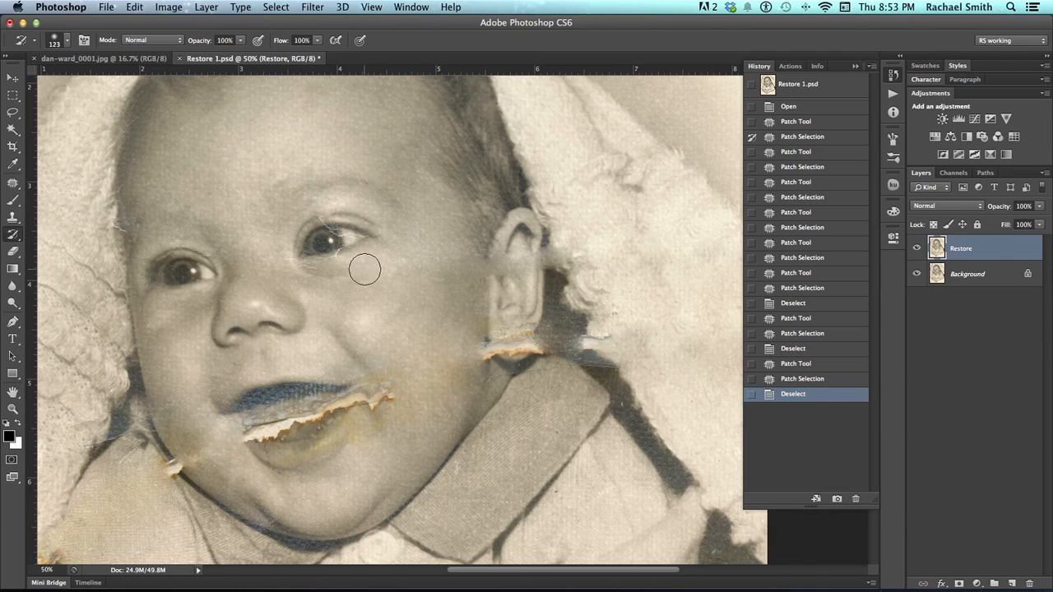
# - Paint with the 123 px History Brush across the cheek and ear to bring the original crease back
pyautogui.rightClick(464, 258)
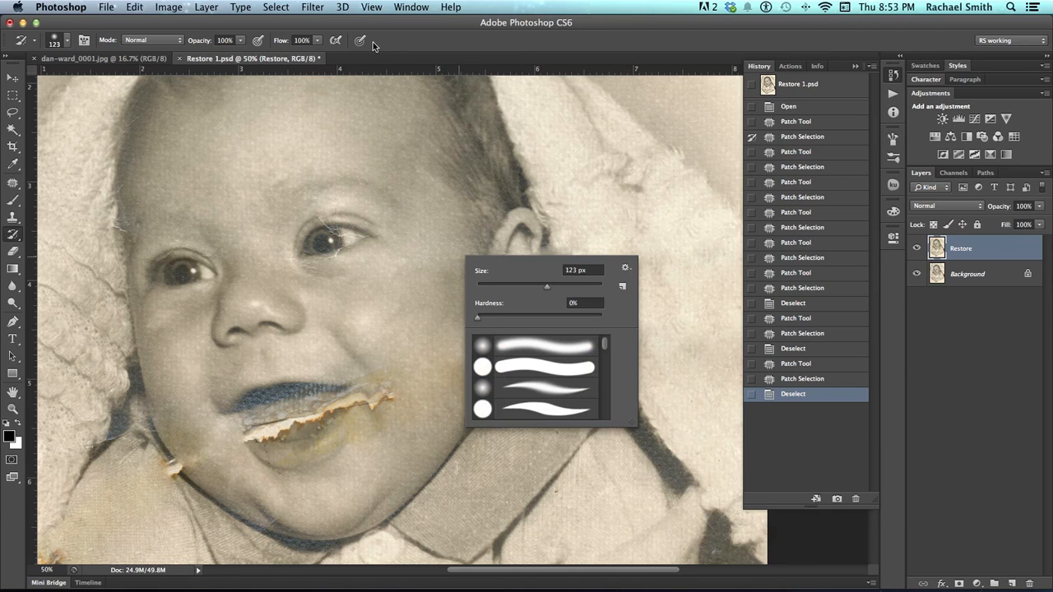
pyautogui.moveTo(433, 271)
pyautogui.mouseDown()
pyautogui.moveTo(479, 300)
pyautogui.moveTo(485, 263)
pyautogui.moveTo(488, 273)
pyautogui.moveTo(523, 263)
pyautogui.mouseUp()
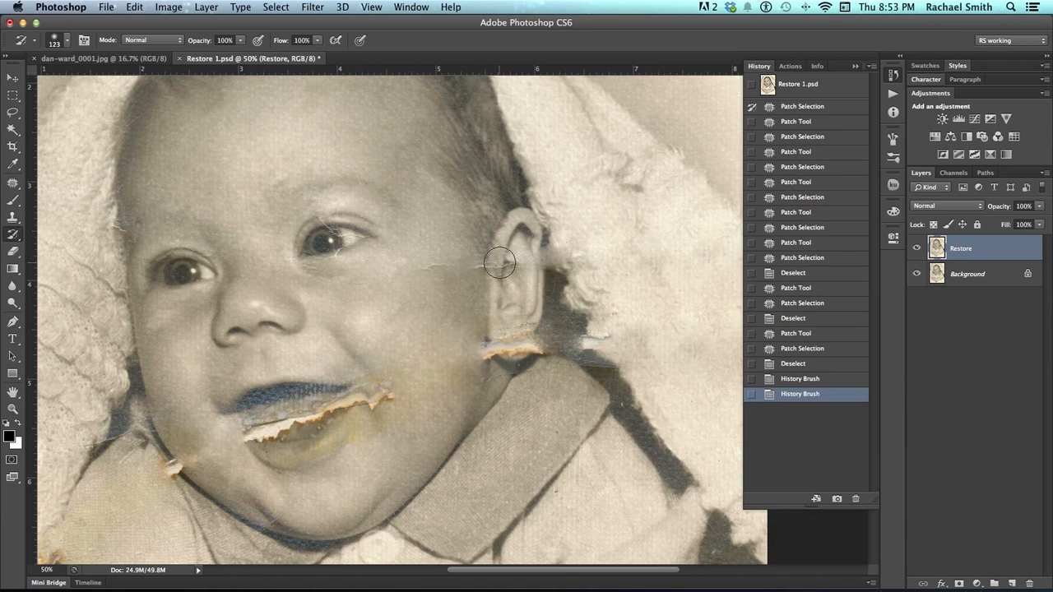
pyautogui.moveTo(452, 261); pyautogui.dragTo(423, 266)
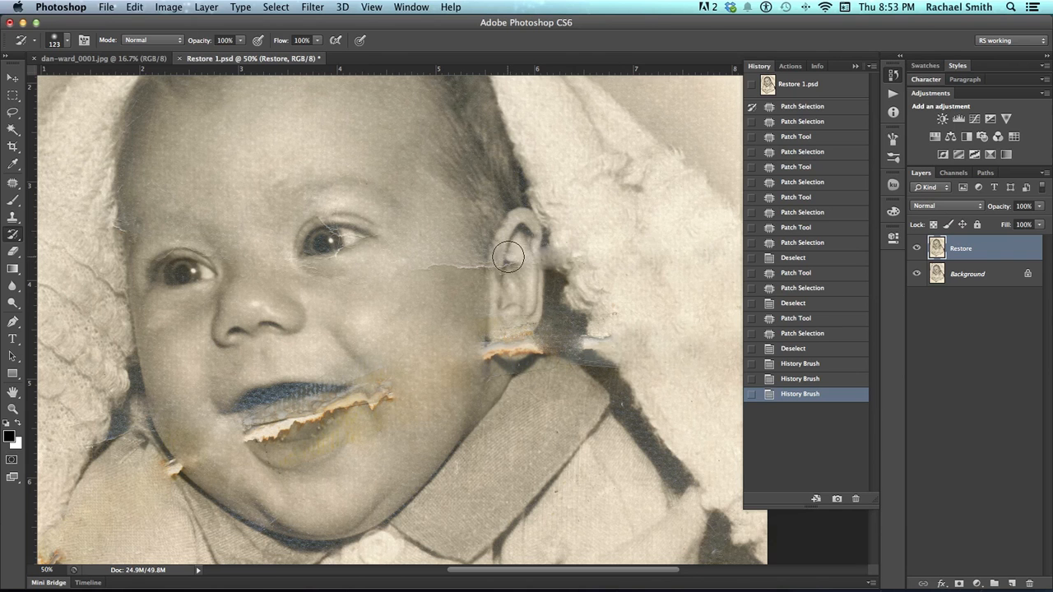
pyautogui.moveTo(515, 260); pyautogui.dragTo(577, 255)
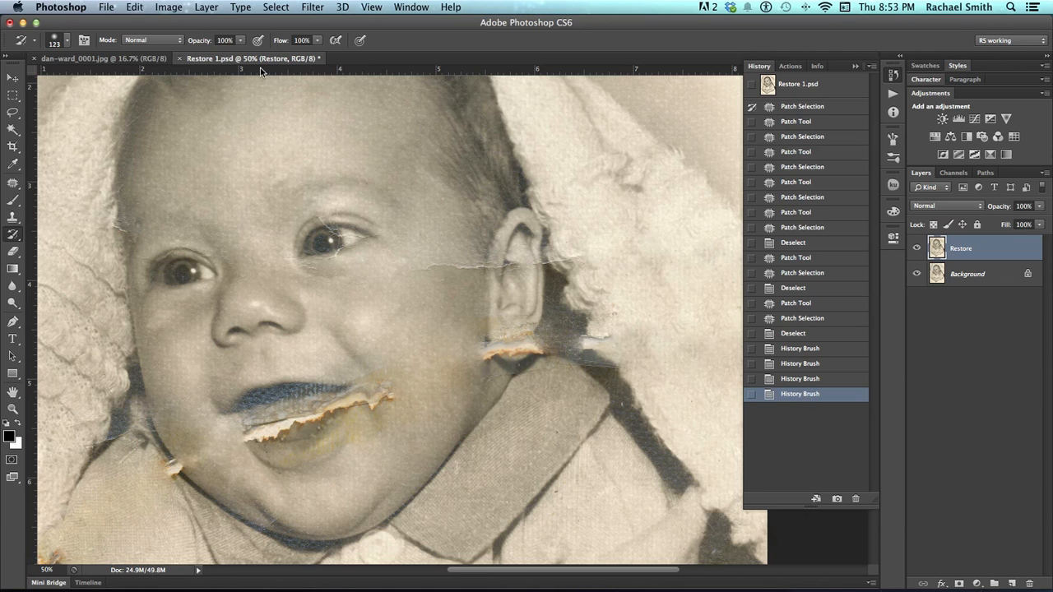
# - Set the number of History States to 50 in the Performance preferences
pyautogui.click(83, 6)
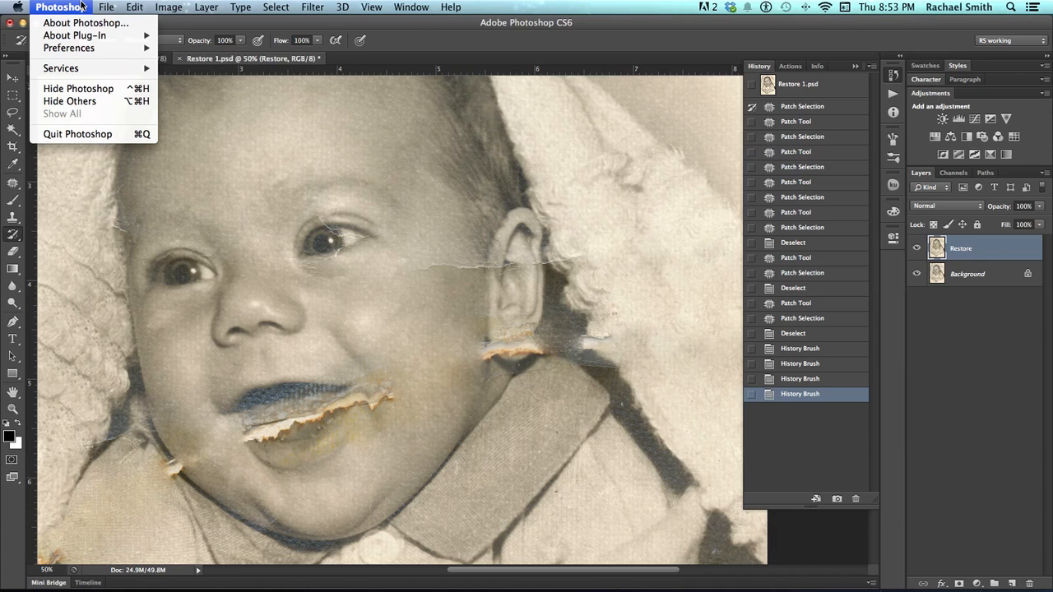
pyautogui.moveTo(76, 48)
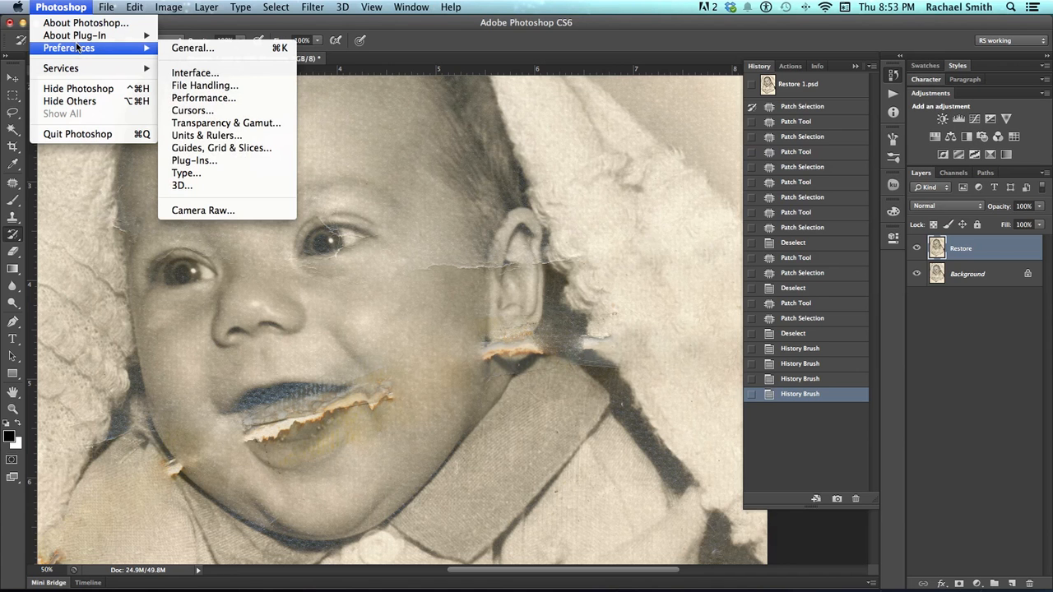
pyautogui.click(195, 47)
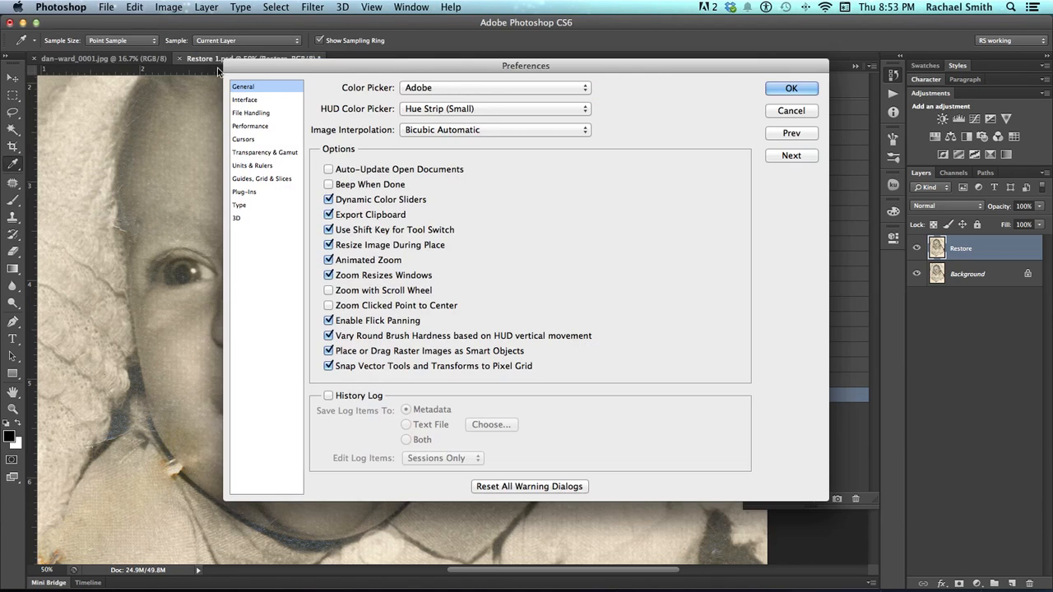
pyautogui.click(249, 118)
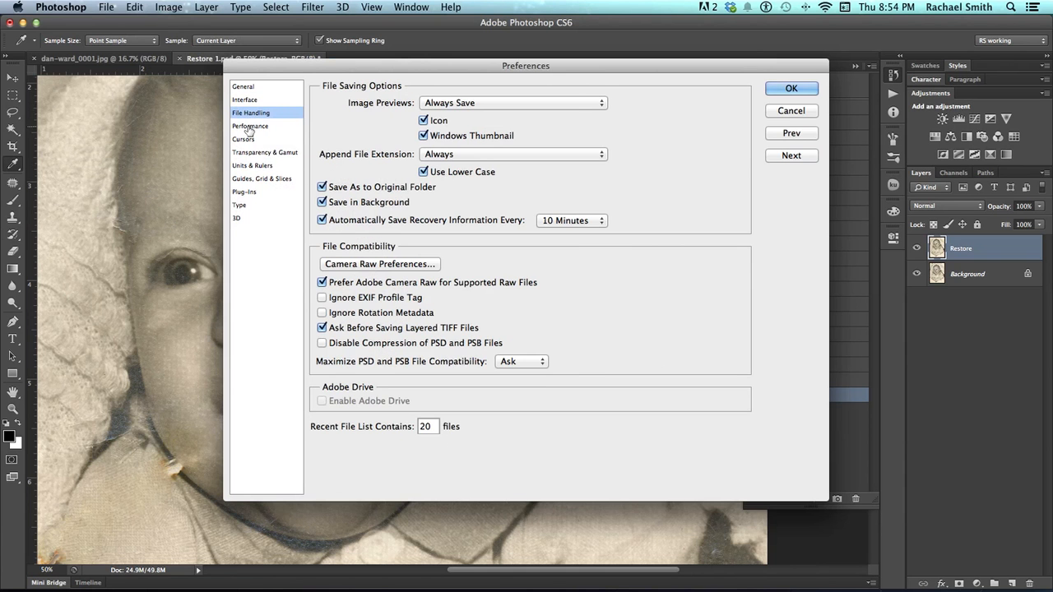
pyautogui.click(249, 129)
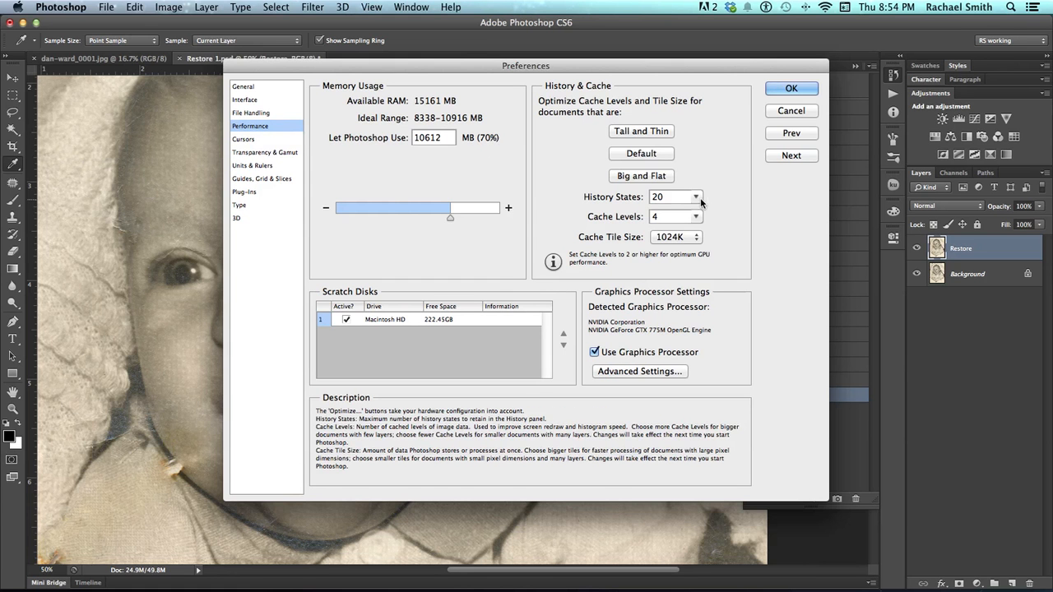
pyautogui.doubleClick(672, 195)
pyautogui.write('5')
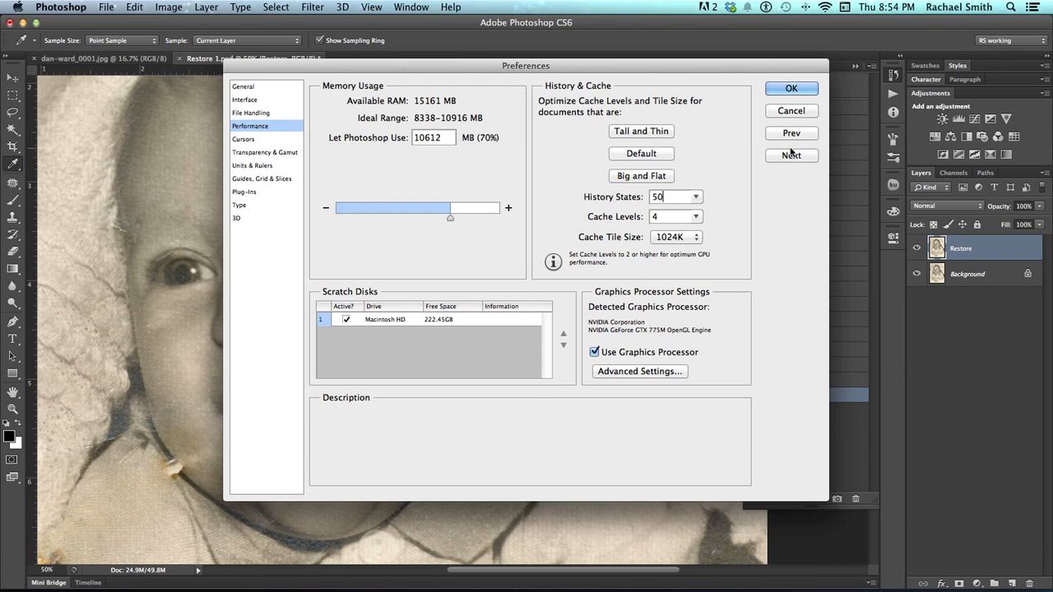
pyautogui.click(791, 89)
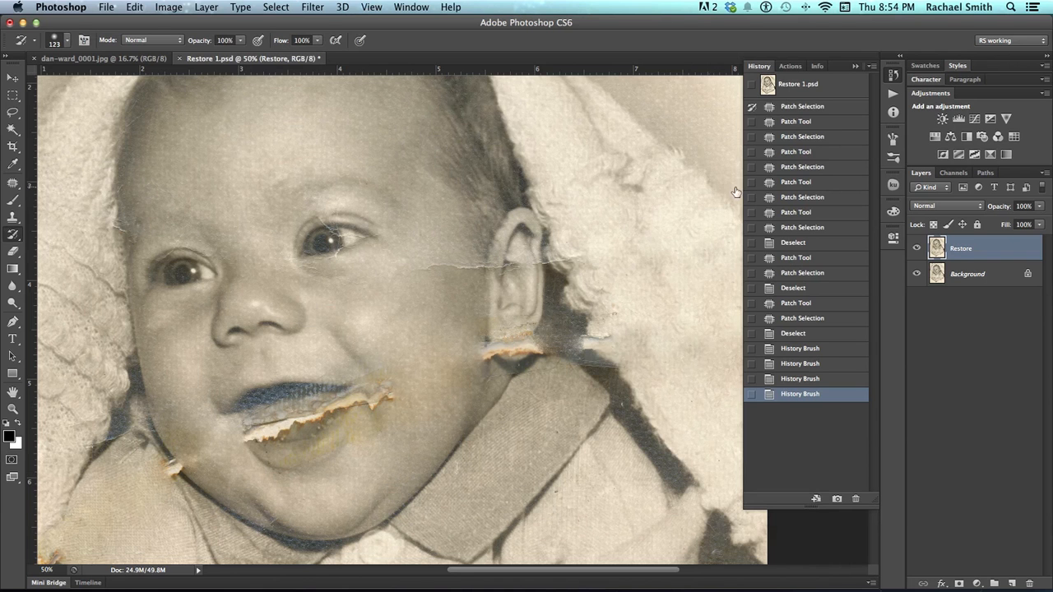
# - Set the original Restore 1.psd snapshot as the History Brush source and return to the latest History Brush state
pyautogui.click(791, 87)
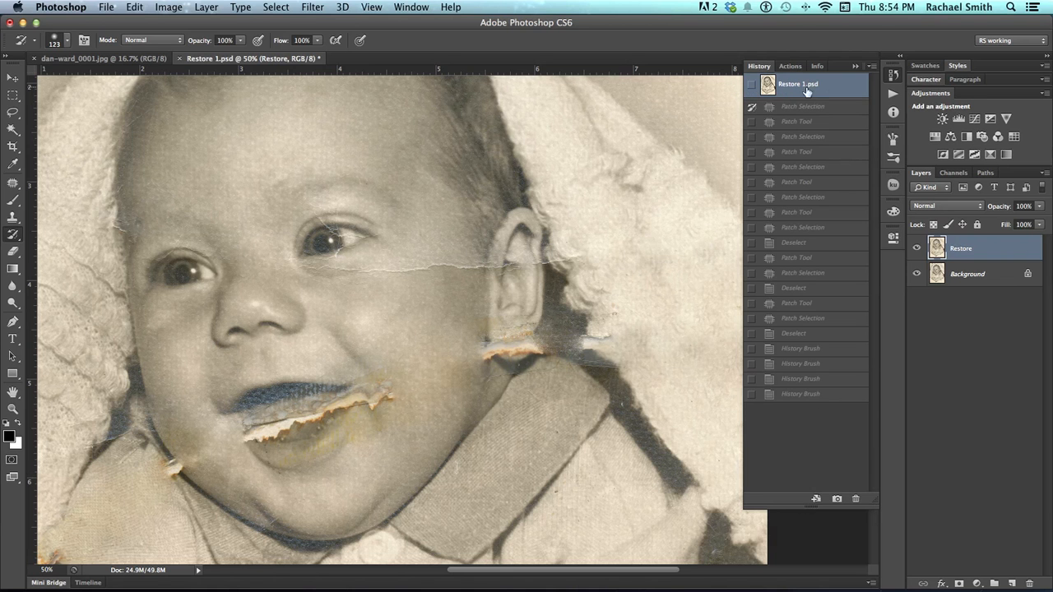
pyautogui.click(752, 85)
pyautogui.click(781, 274)
pyautogui.click(793, 394)
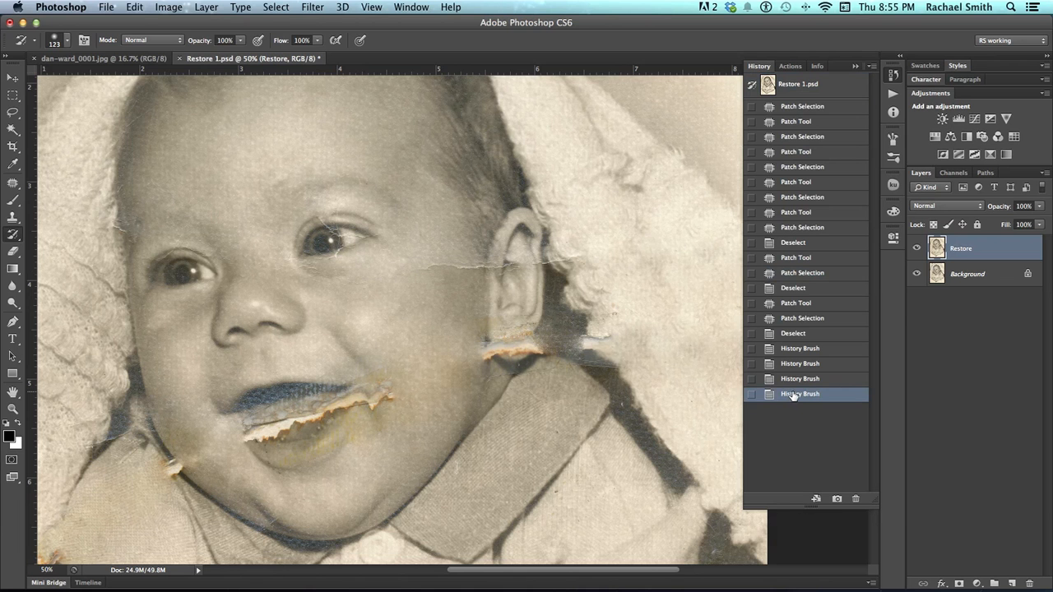
# - Create a history snapshot of the current state of the photo
pyautogui.moveTo(569, 334); pyautogui.dragTo(630, 332)
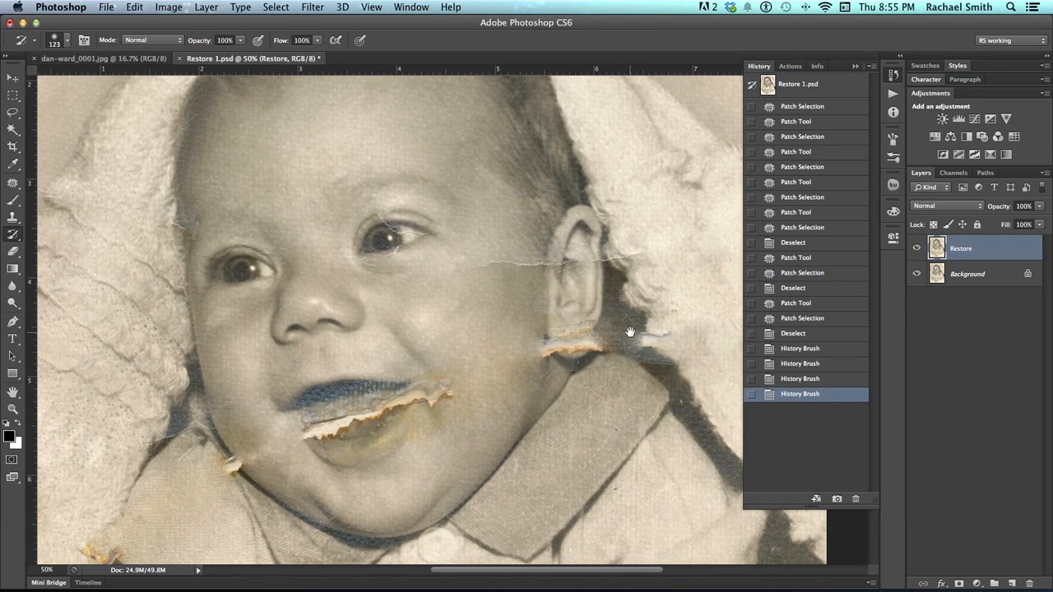
pyautogui.click(838, 500)
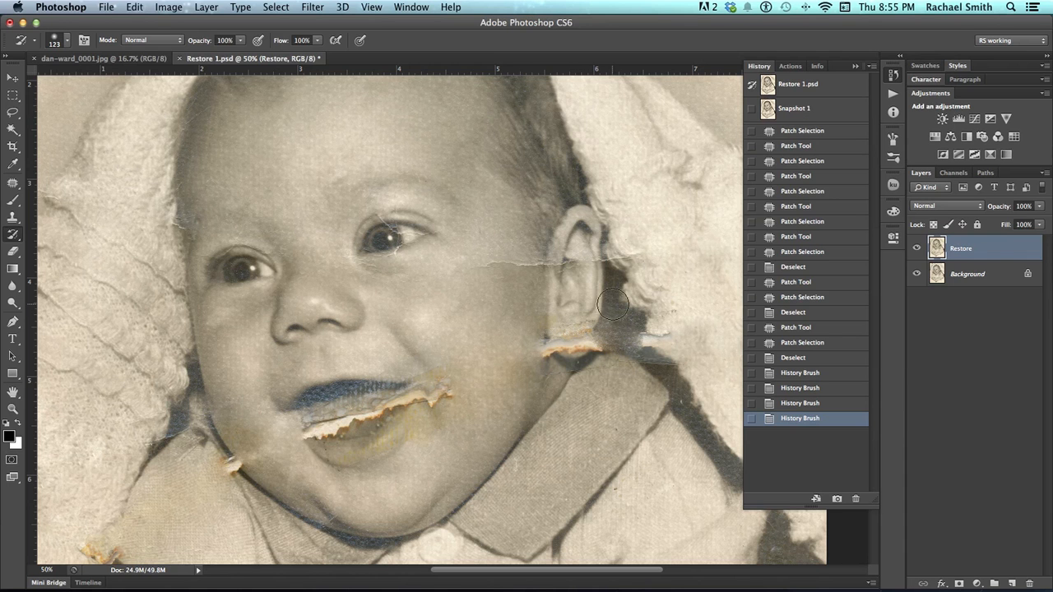
pyautogui.press('alt+shift+super+n')
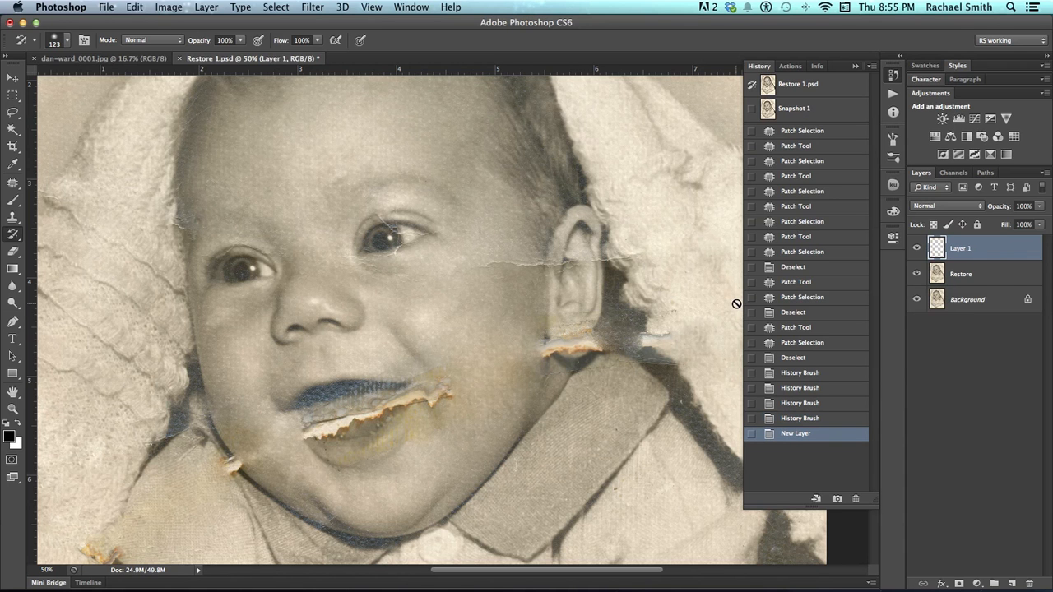
pyautogui.press('super+z')
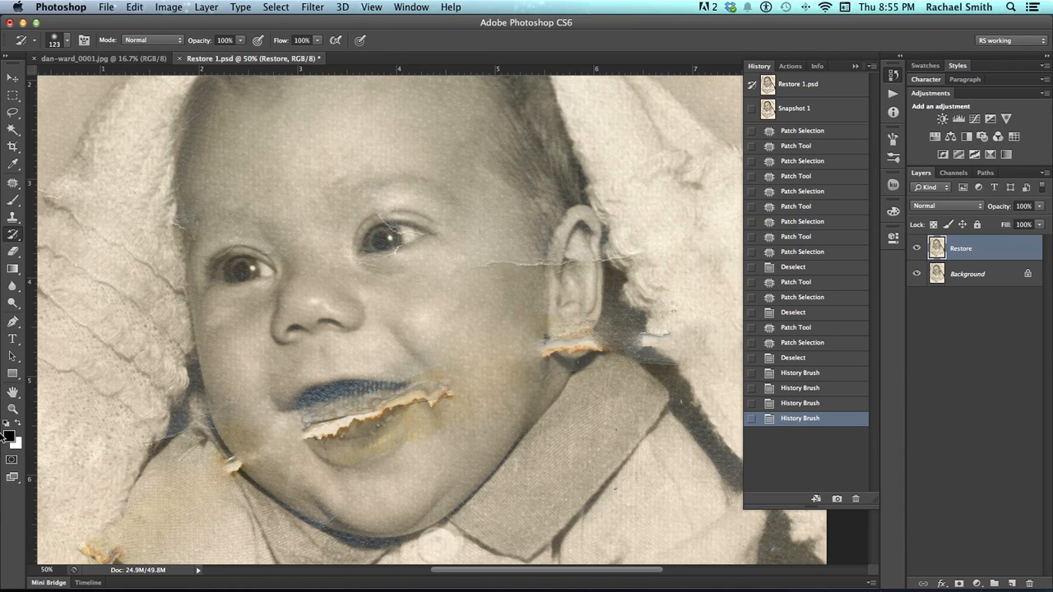
# - Paint broad black Brush strokes over the baby's face and surroundings, and set Snapshot 1 as the History Brush source
pyautogui.click(14, 200)
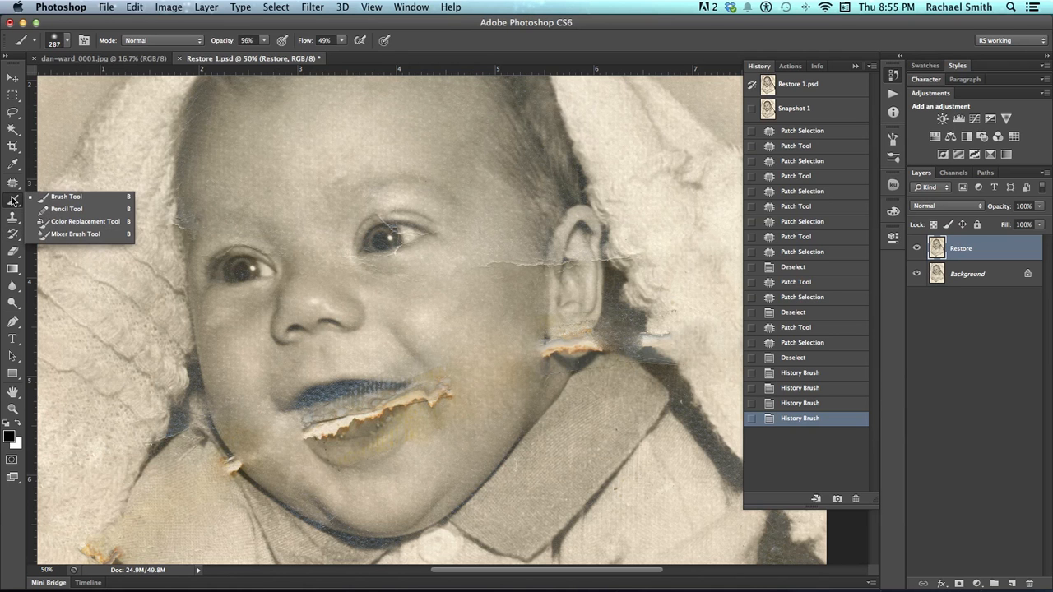
pyautogui.moveTo(508, 207)
pyautogui.mouseDown()
pyautogui.moveTo(281, 231)
pyautogui.moveTo(386, 263)
pyautogui.moveTo(506, 379)
pyautogui.moveTo(559, 519)
pyautogui.moveTo(292, 436)
pyautogui.moveTo(193, 247)
pyautogui.moveTo(165, 395)
pyautogui.moveTo(362, 329)
pyautogui.moveTo(395, 362)
pyautogui.mouseUp()
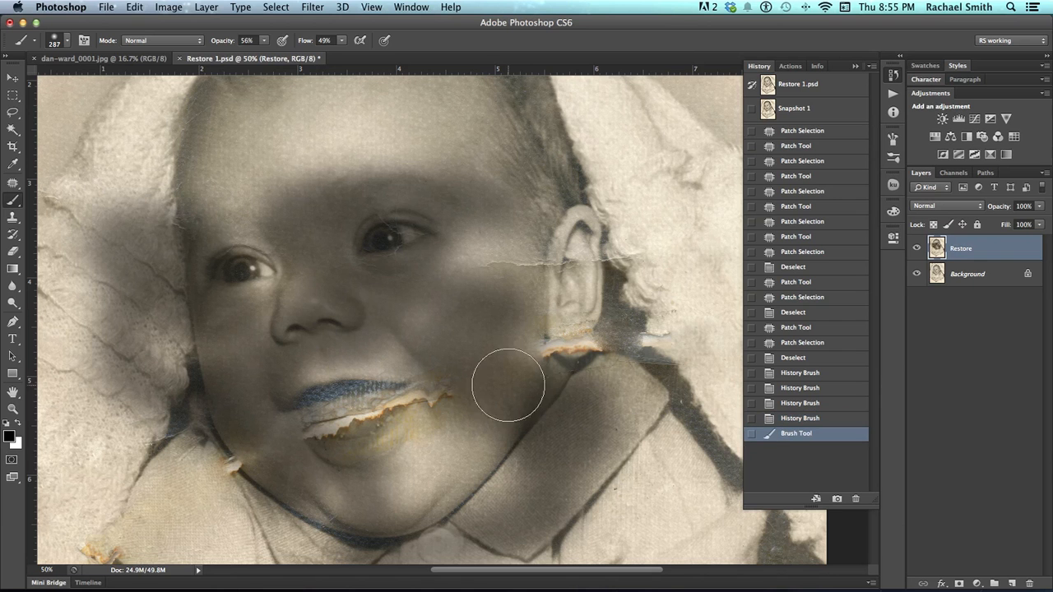
pyautogui.click(752, 110)
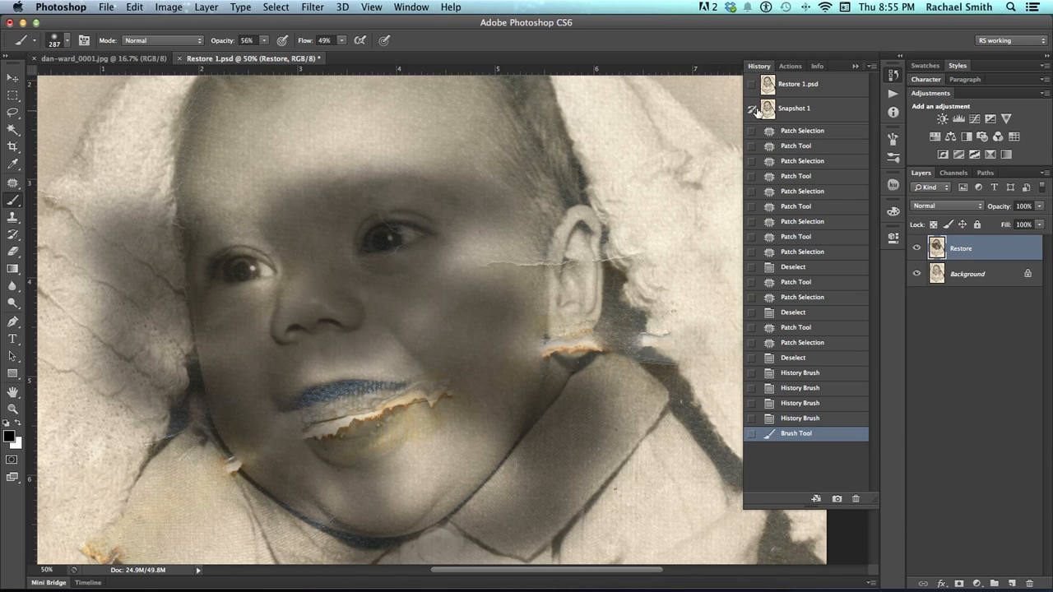
# - Paint away the black strokes on the baby's face and surroundings with the History Brush, restoring the photo from Snapshot 1
pyautogui.click(13, 239)
pyautogui.moveTo(242, 278); pyautogui.dragTo(314, 278)
pyautogui.moveTo(148, 224)
pyautogui.mouseDown()
pyautogui.moveTo(255, 395)
pyautogui.moveTo(313, 346)
pyautogui.moveTo(428, 288)
pyautogui.moveTo(549, 286)
pyautogui.moveTo(576, 477)
pyautogui.moveTo(494, 543)
pyautogui.moveTo(272, 510)
pyautogui.moveTo(535, 239)
pyautogui.moveTo(535, 296)
pyautogui.moveTo(560, 313)
pyautogui.moveTo(568, 354)
pyautogui.mouseUp()
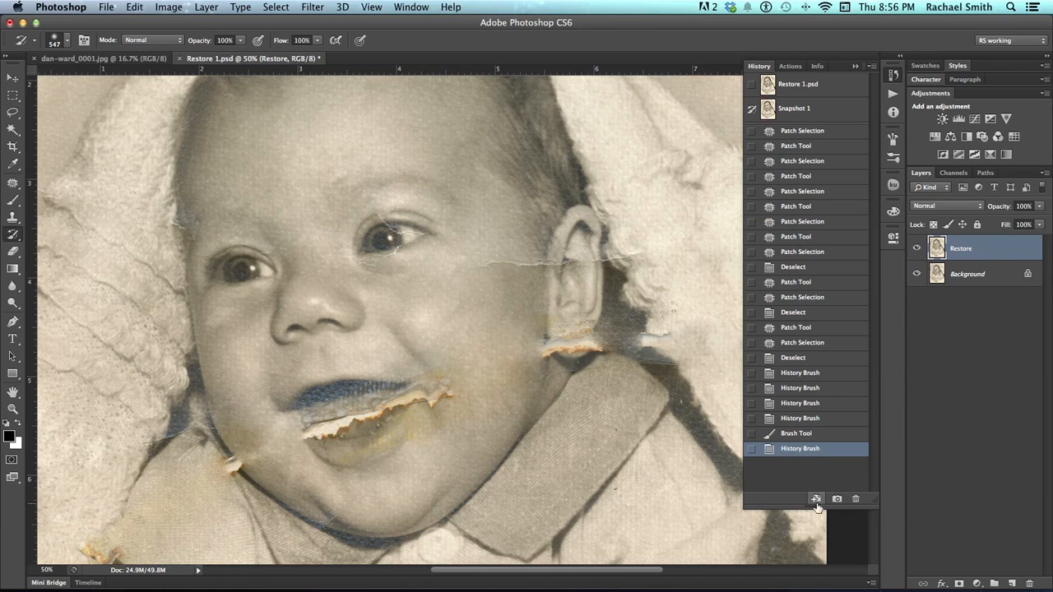
# - Hide the Restore layer, lasso the creased area between cheek and ear on the Background layer, and copy it
pyautogui.click(916, 249)
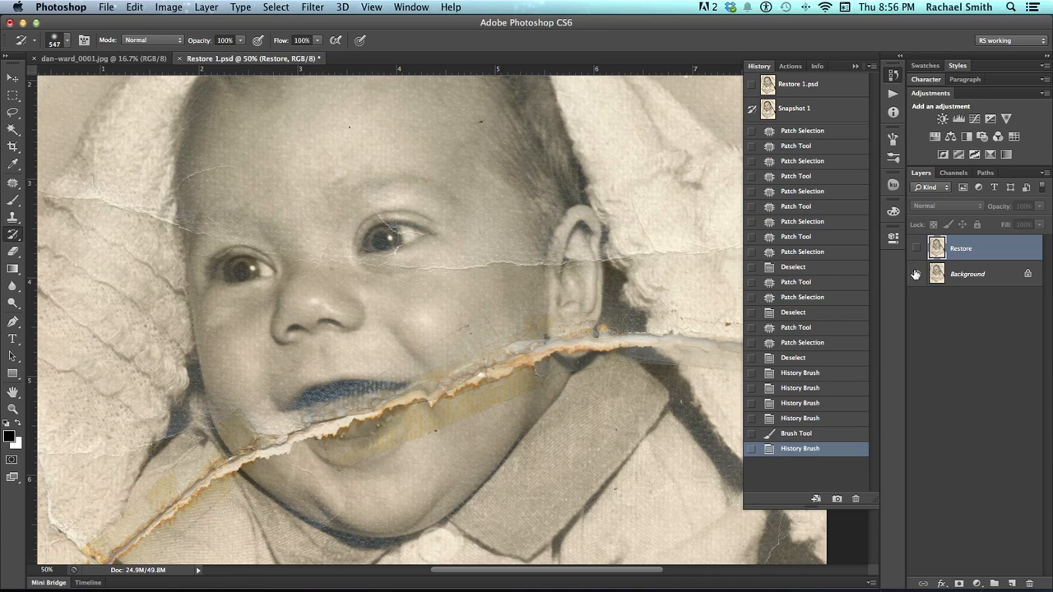
pyautogui.click(926, 276)
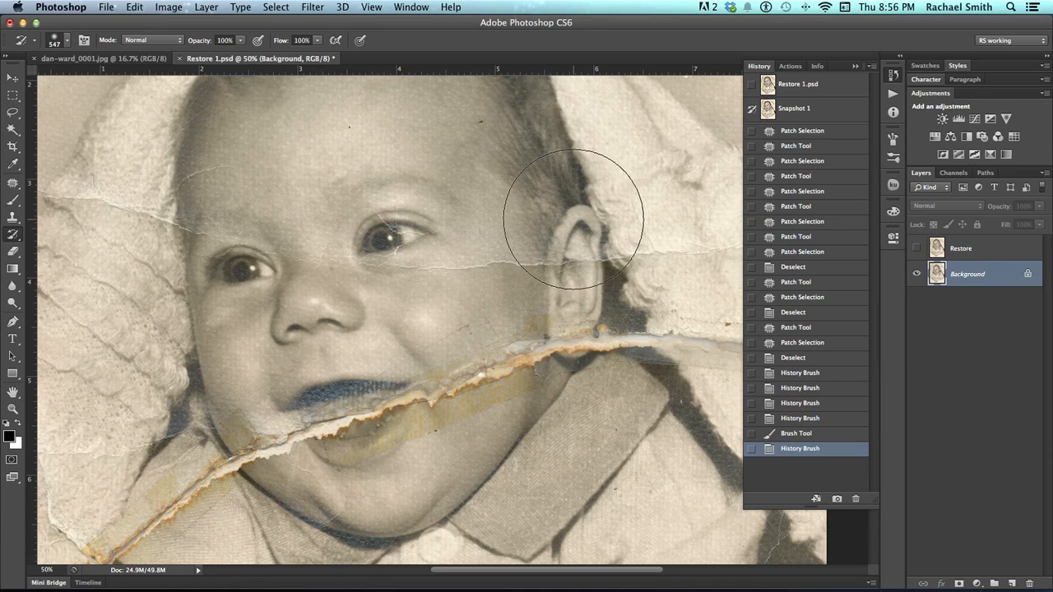
pyautogui.click(12, 112)
pyautogui.moveTo(593, 252)
pyautogui.mouseDown()
pyautogui.moveTo(523, 242)
pyautogui.moveTo(472, 254)
pyautogui.moveTo(512, 294)
pyautogui.moveTo(562, 297)
pyautogui.moveTo(590, 276)
pyautogui.moveTo(592, 250)
pyautogui.mouseUp()
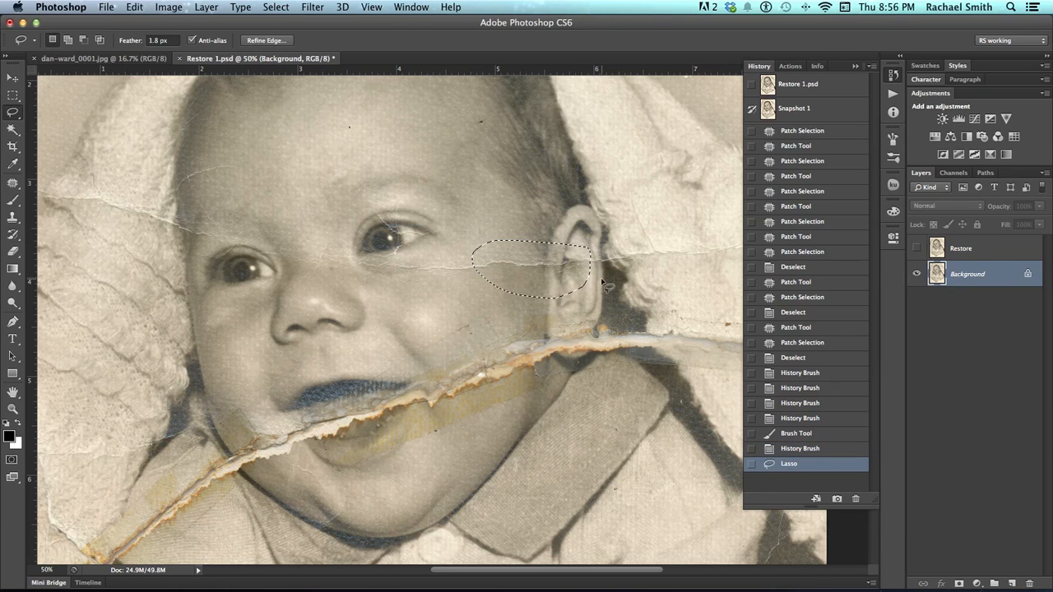
pyautogui.press('super+c')
# - Show the Restore layer again and paste the copied cheek-and-ear patch above it as a new layer
pyautogui.click(961, 249)
pyautogui.click(917, 247)
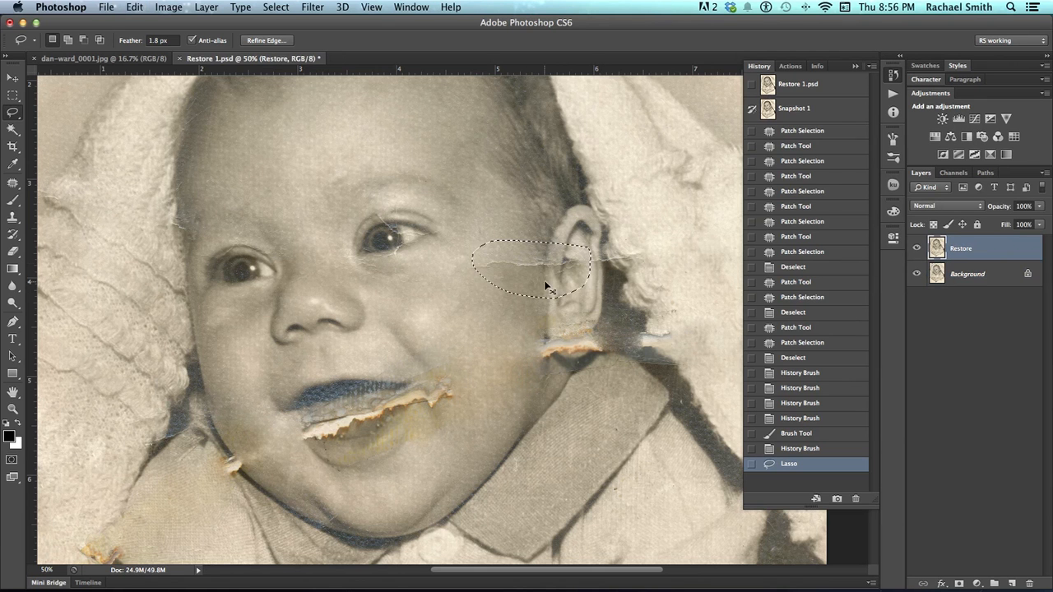
pyautogui.press('super+v')
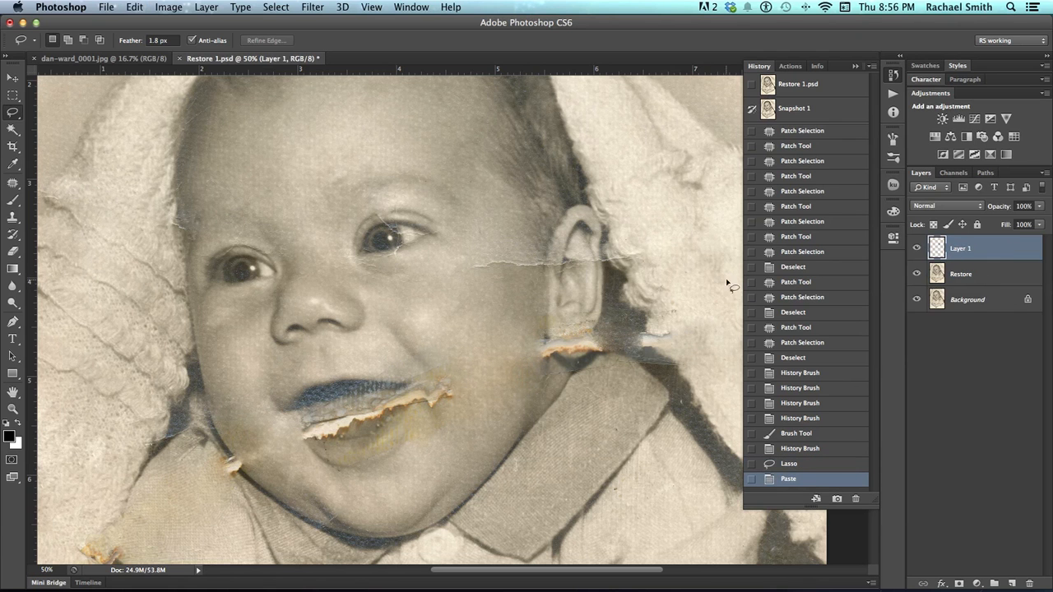
# - Compare the photo with and without the pasted patch, merge it down into the Restore layer and collapse the history list
pyautogui.click(918, 249)
pyautogui.click(917, 249)
pyautogui.rightClick(985, 253)
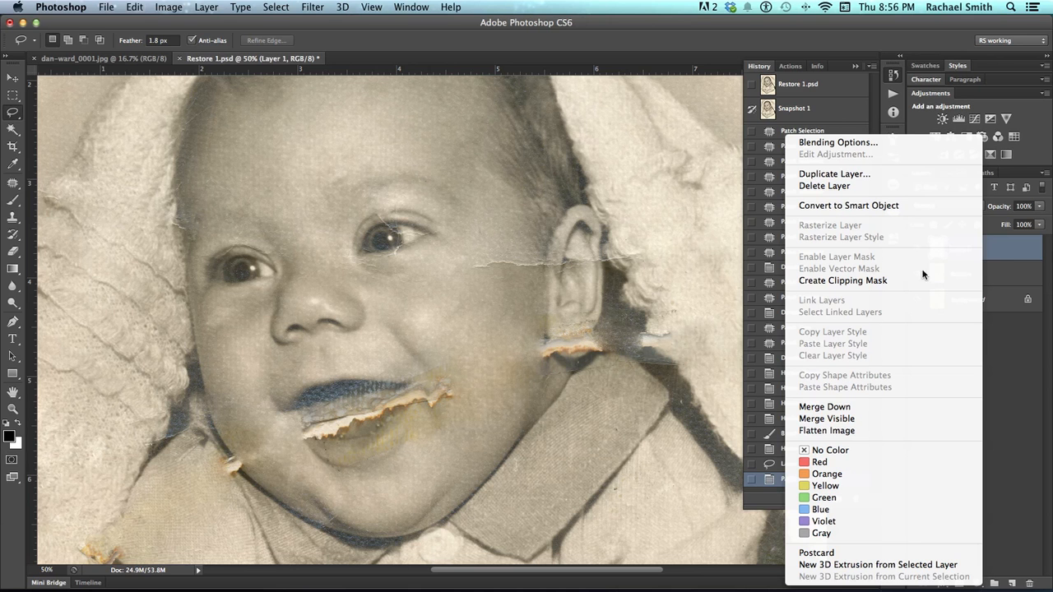
pyautogui.click(827, 408)
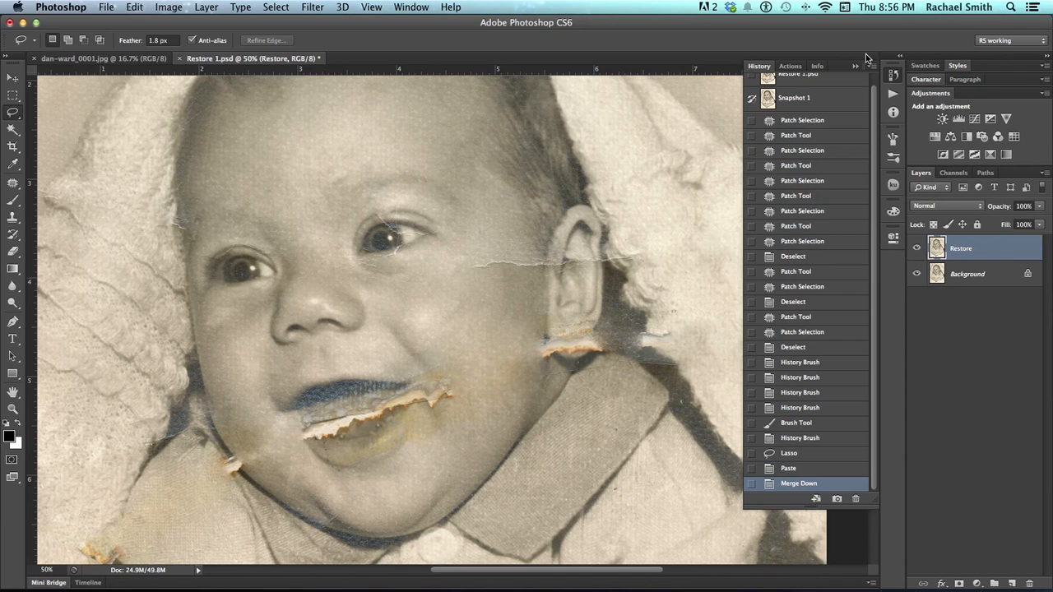
pyautogui.click(857, 66)
pyautogui.moveTo(391, 365); pyautogui.dragTo(424, 373)
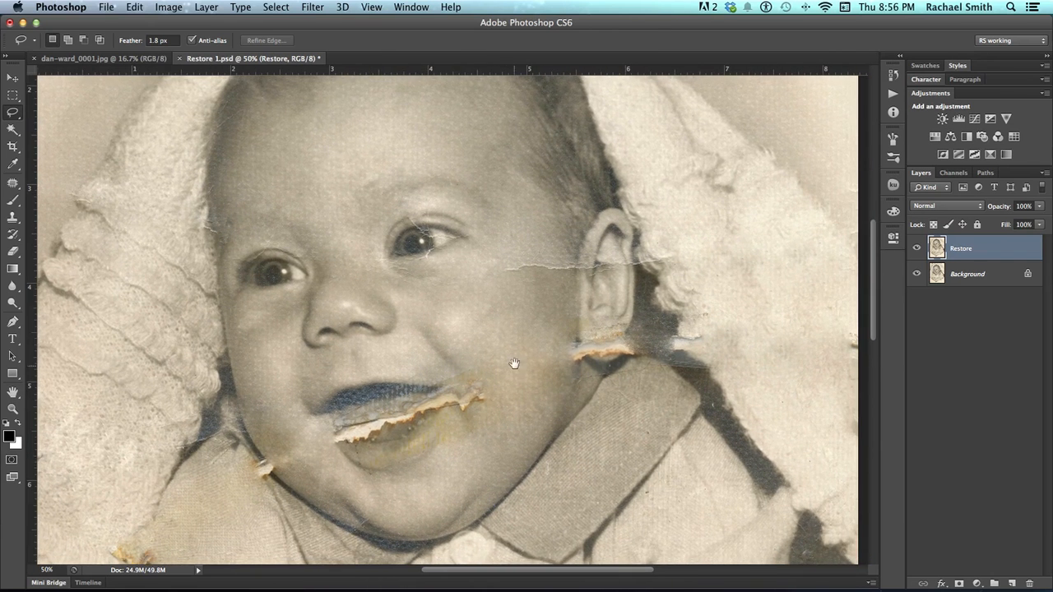
pyautogui.moveTo(515, 364); pyautogui.dragTo(513, 285)
pyautogui.moveTo(513, 360); pyautogui.dragTo(485, 384)
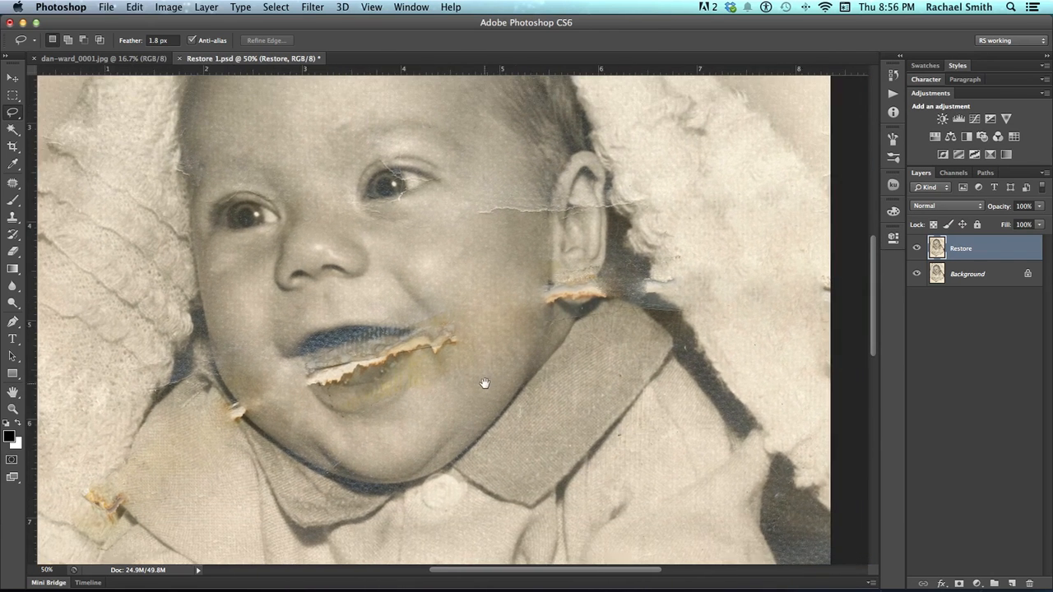
pyautogui.moveTo(421, 197); pyautogui.dragTo(445, 255)
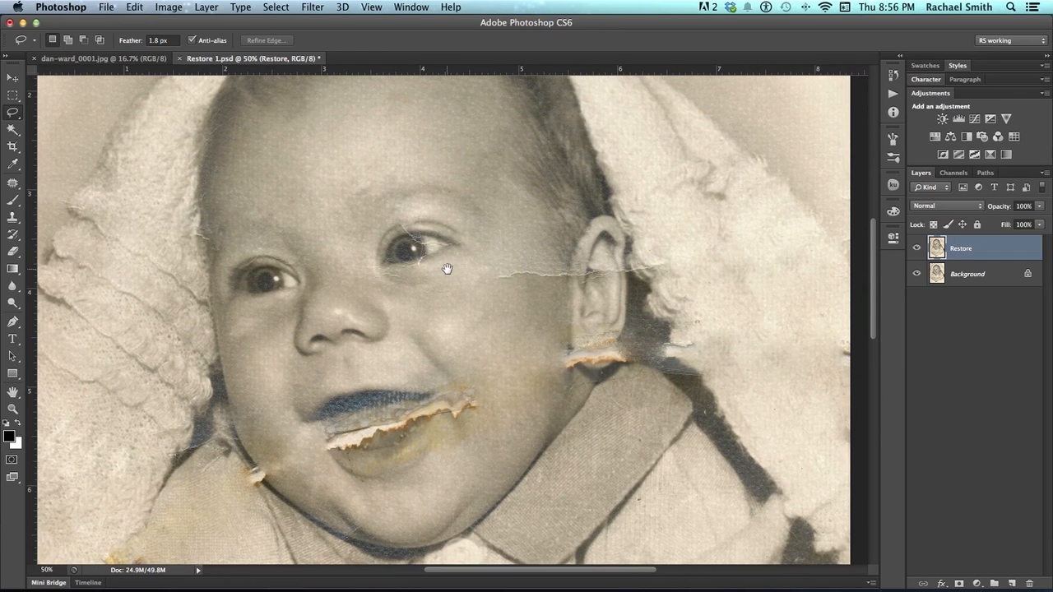